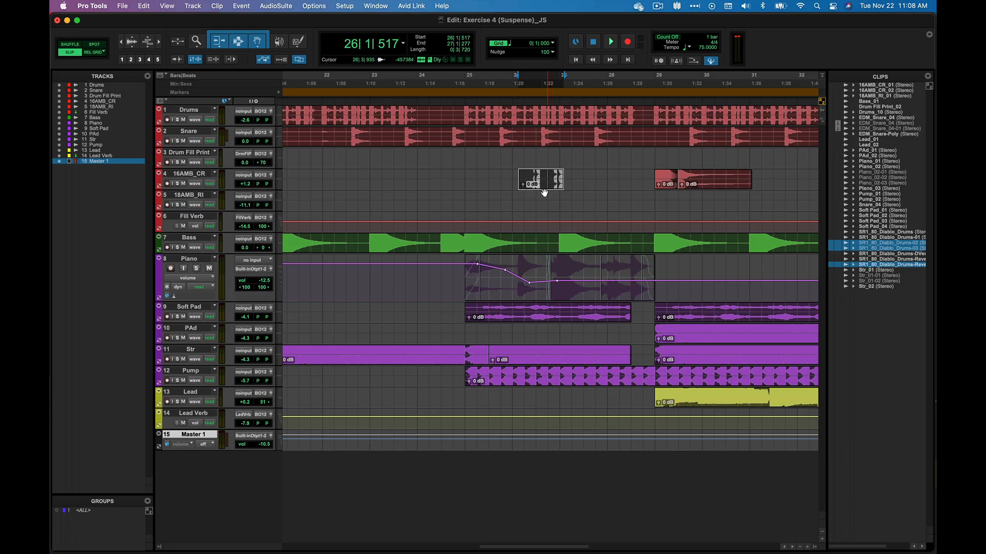
# Step: Select a range on the Bass track and switch the Piano track's view to waveform
pyautogui.moveTo(438, 242); pyautogui.dragTo(558, 242)
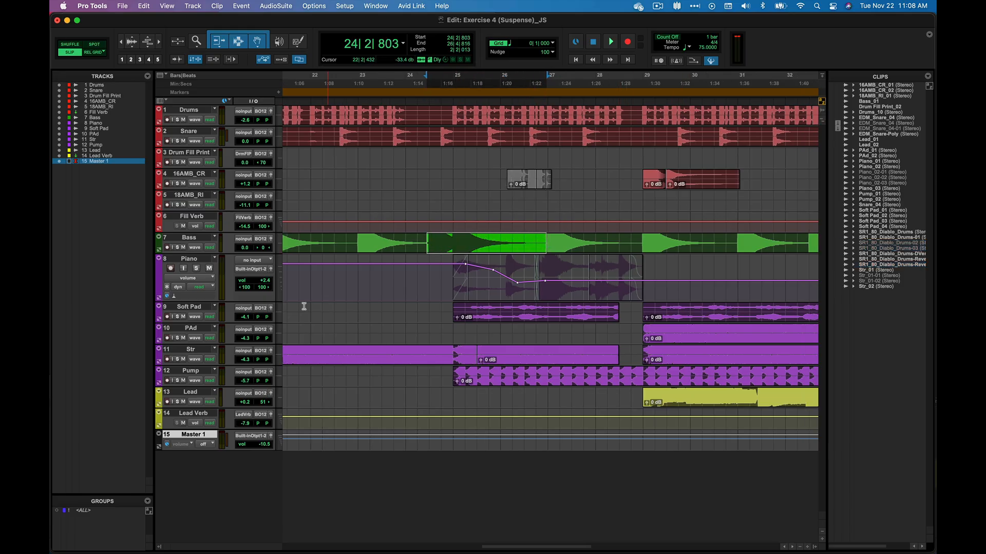
pyautogui.click(189, 278)
pyautogui.click(194, 271)
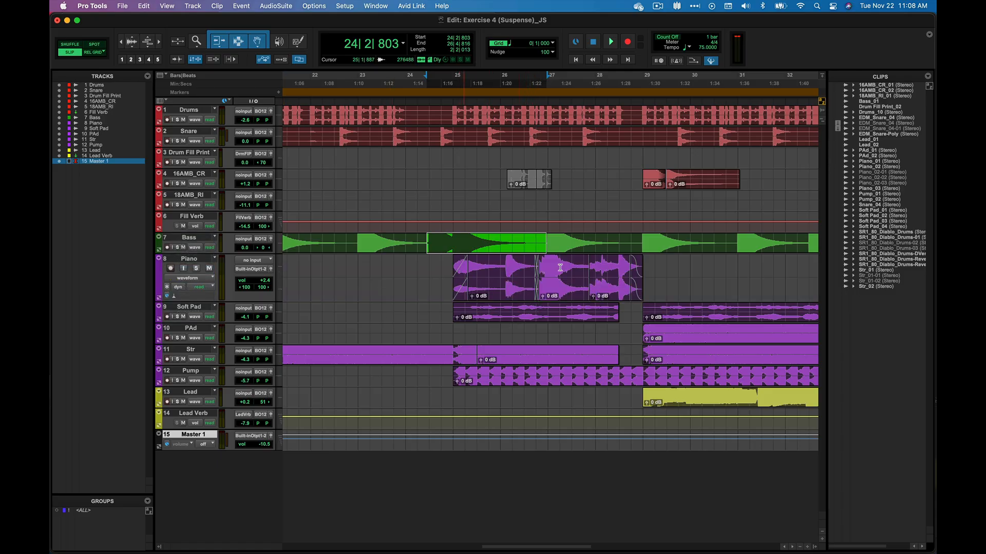
# Step: Open the crossfade between the two Piano clips and reshape its fade curves in the graph
pyautogui.doubleClick(536, 295)
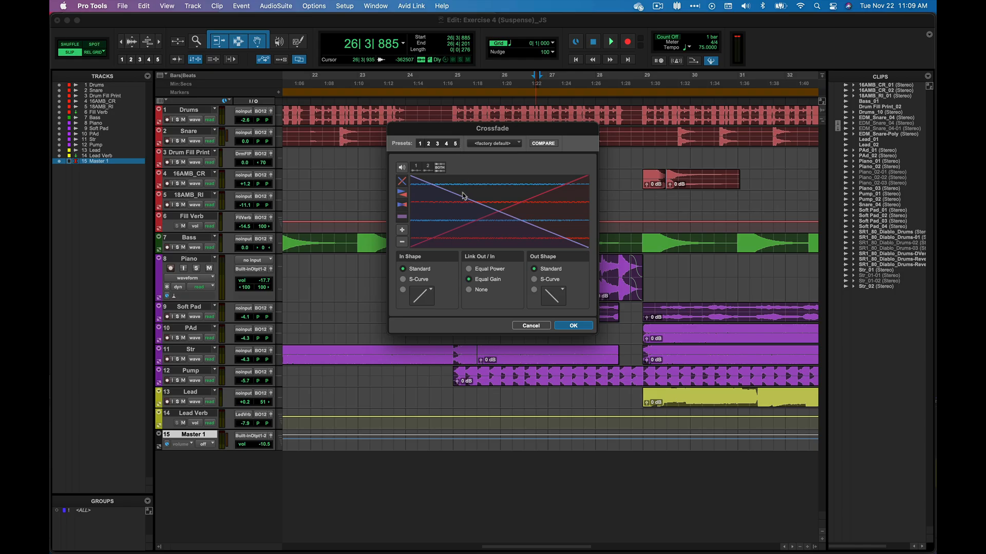
pyautogui.moveTo(462, 201); pyautogui.dragTo(454, 185)
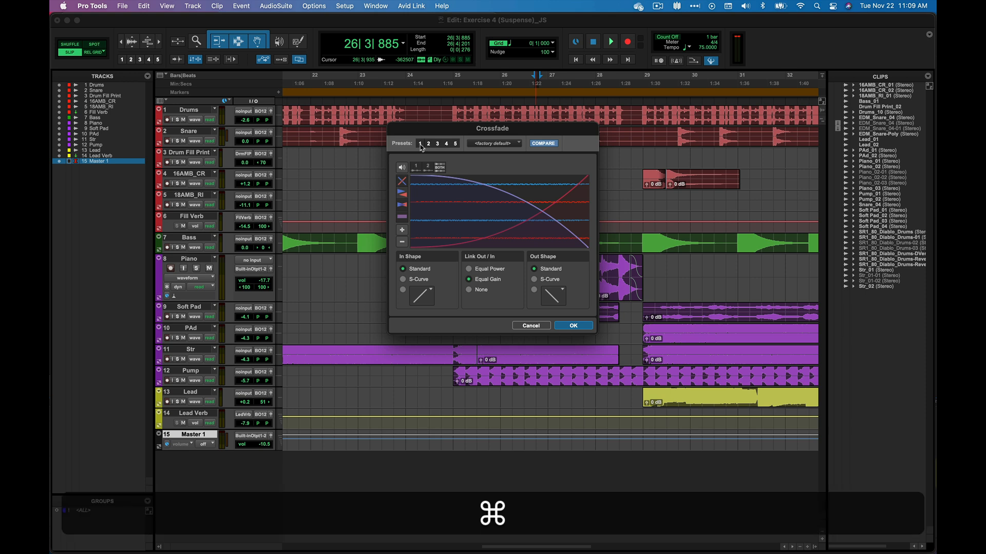
# Step: Store and recall the crossfade preset slots 1 through 5
pyautogui.keyDown('super'); pyautogui.click(421, 145); pyautogui.keyUp('super')
pyautogui.click(427, 145)
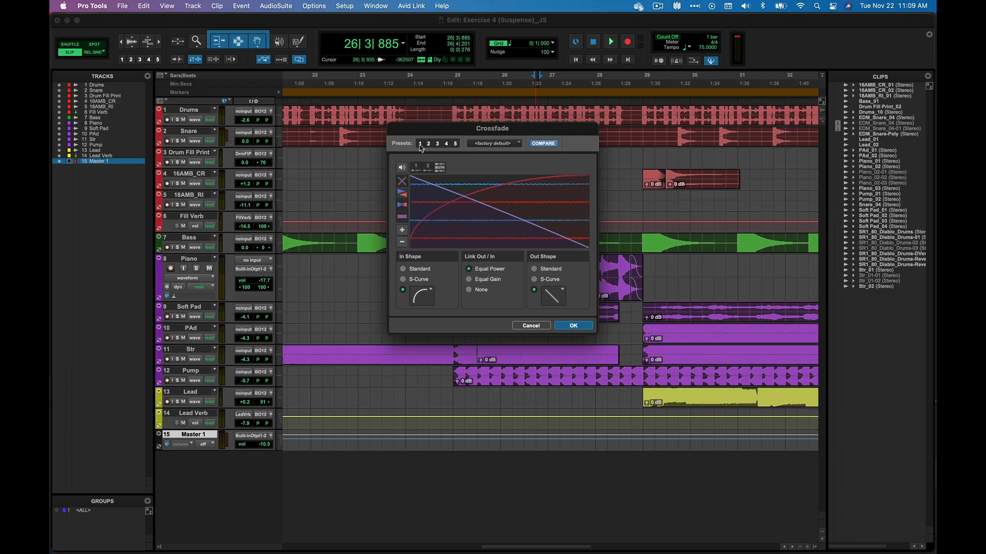
pyautogui.click(420, 144)
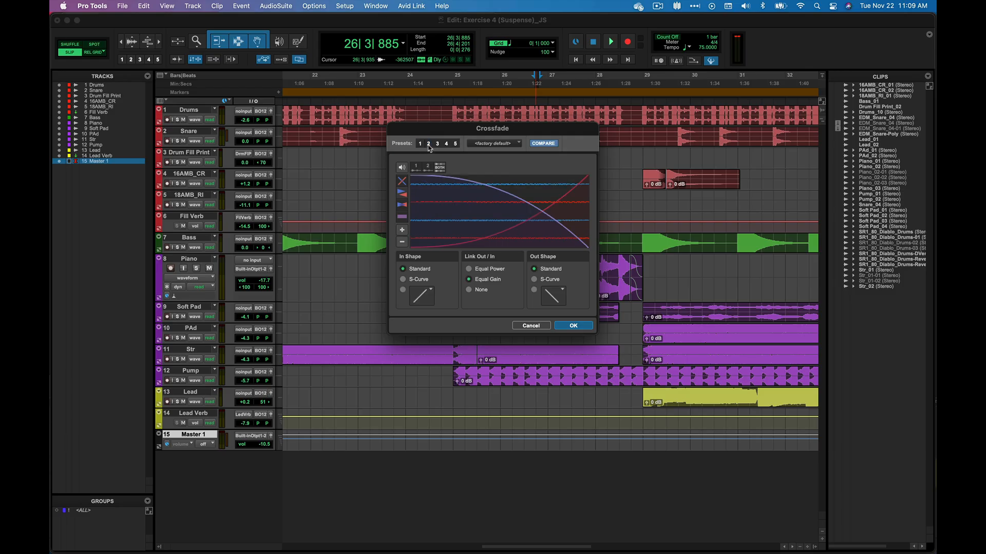
pyautogui.click(428, 145)
pyautogui.click(437, 144)
pyautogui.click(447, 145)
pyautogui.click(454, 144)
pyautogui.click(497, 148)
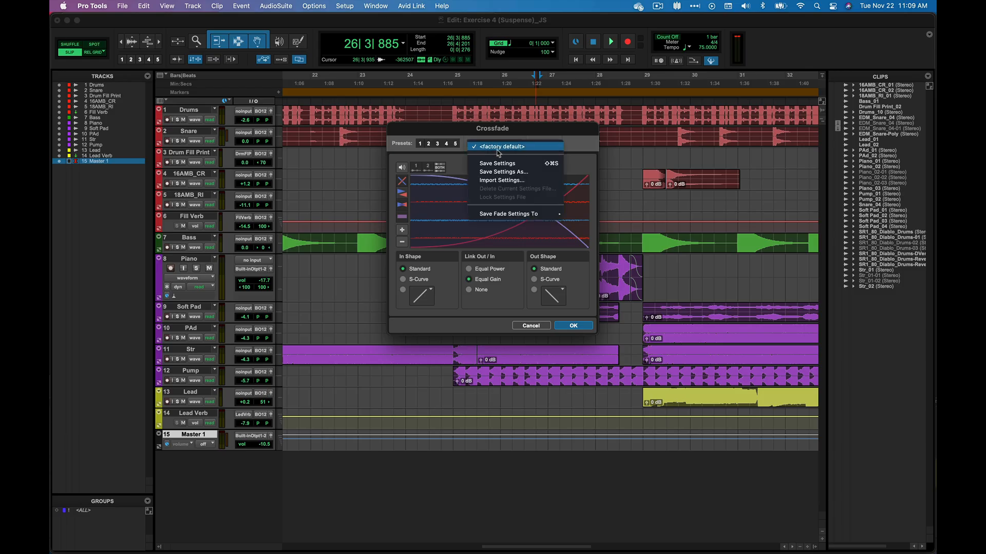
pyautogui.click(490, 198)
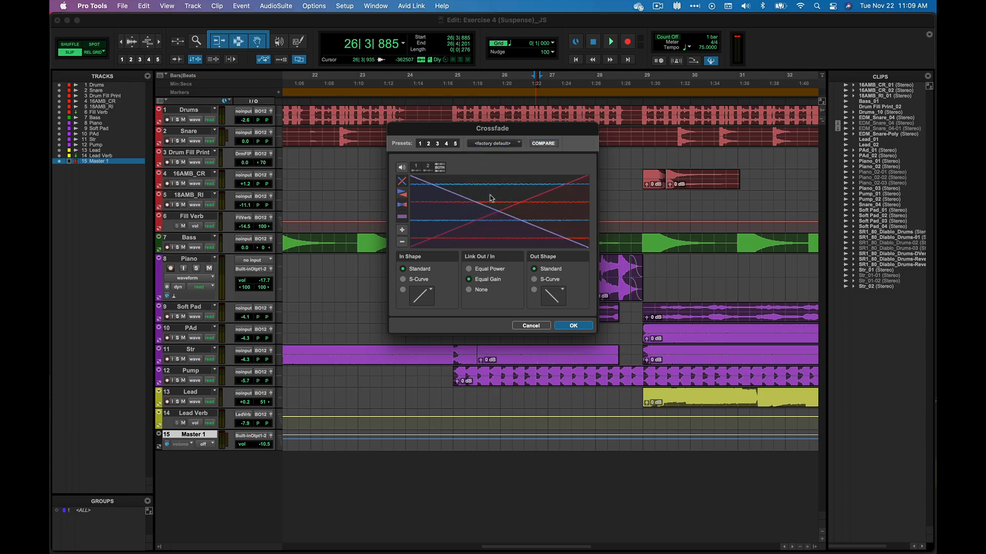
# Step: Save the crossfade settings as a new preset named with the user's first name plus 'Fav', stored in the Session Folder
pyautogui.click(507, 145)
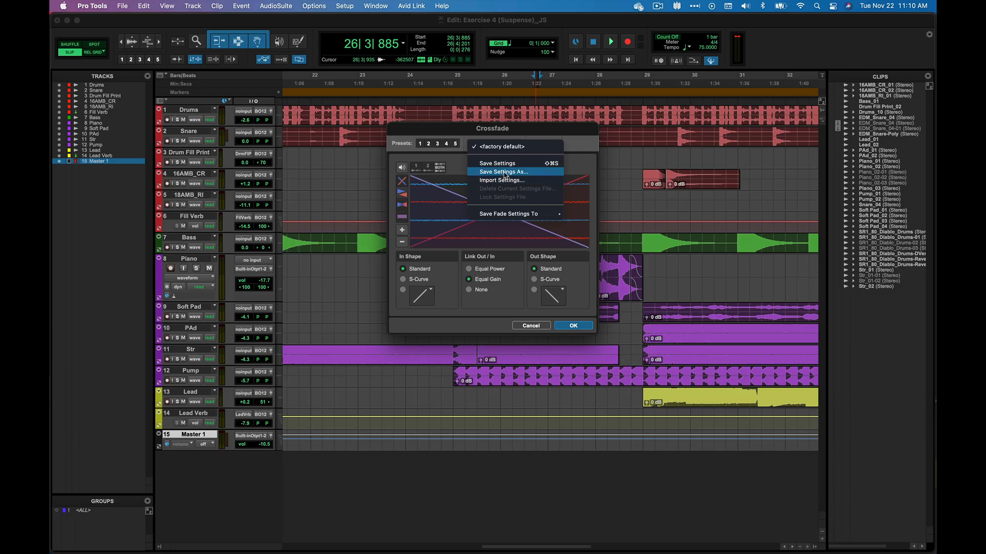
pyautogui.click(507, 173)
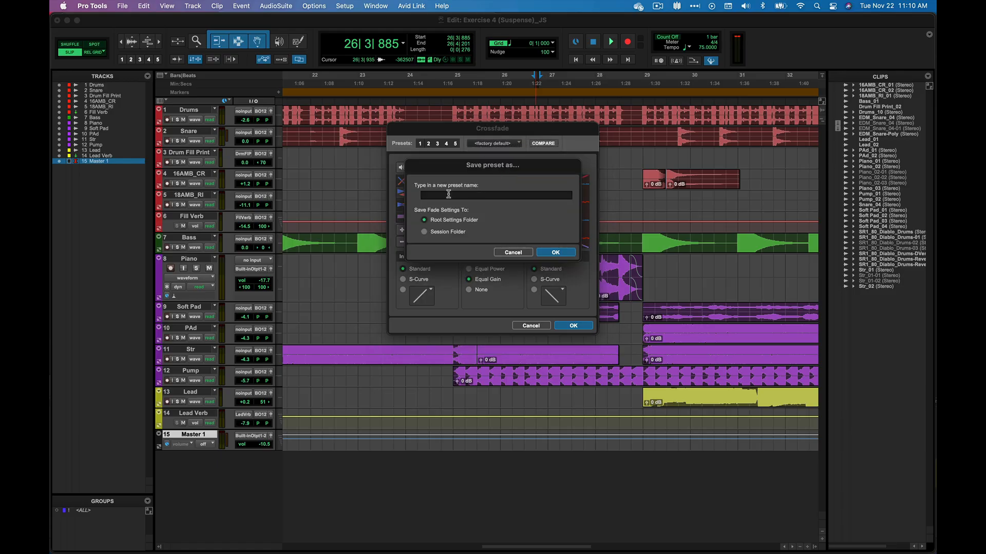
pyautogui.write('Jeff Fav')
pyautogui.click(447, 232)
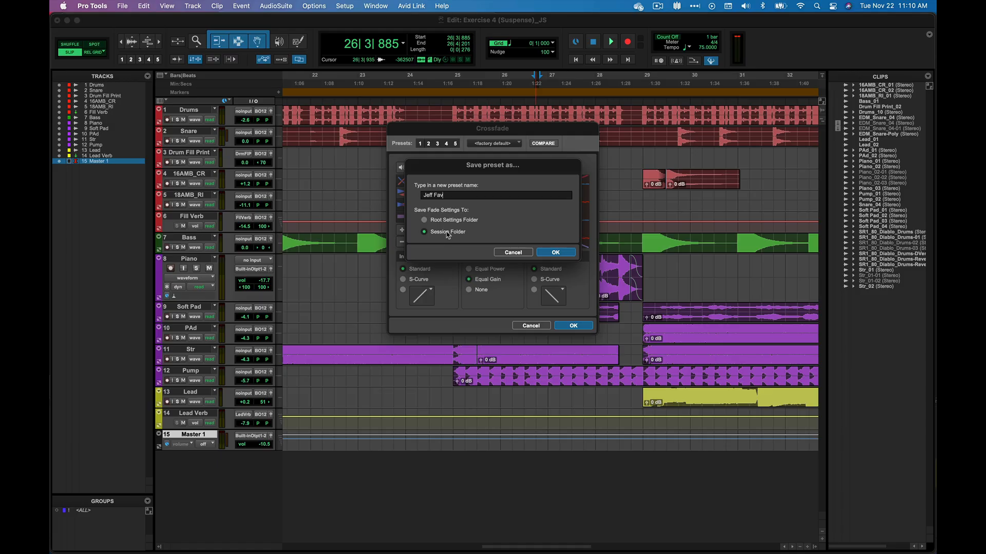
pyautogui.click(558, 252)
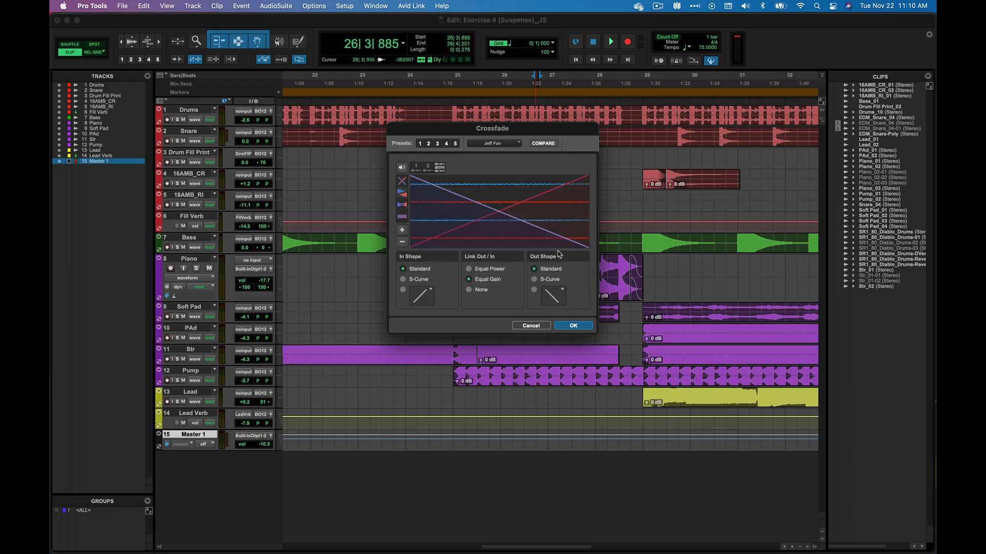
# Step: Locate the saved preset file in the session's Fade Presets > Cross Fade folder in Finder
pyautogui.click(504, 144)
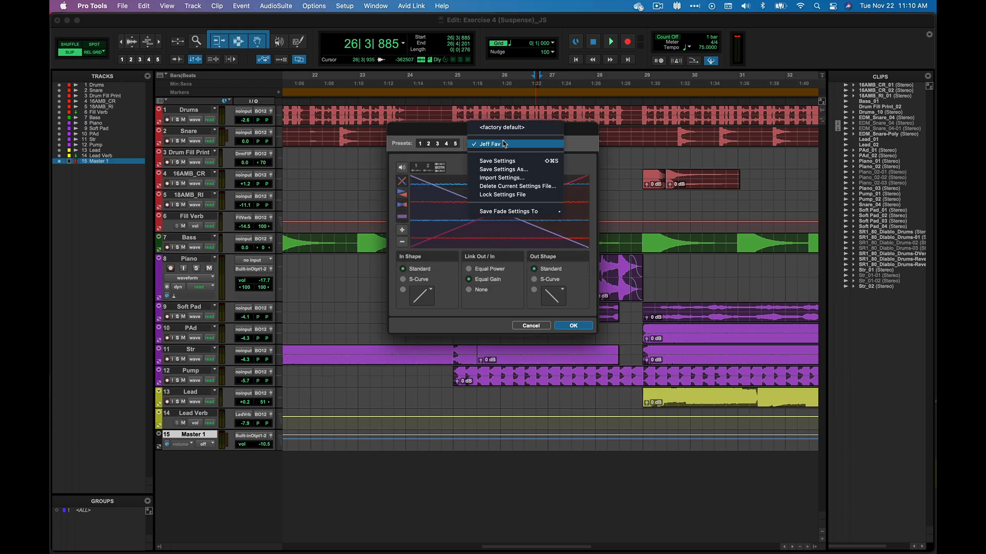
pyautogui.click(464, 168)
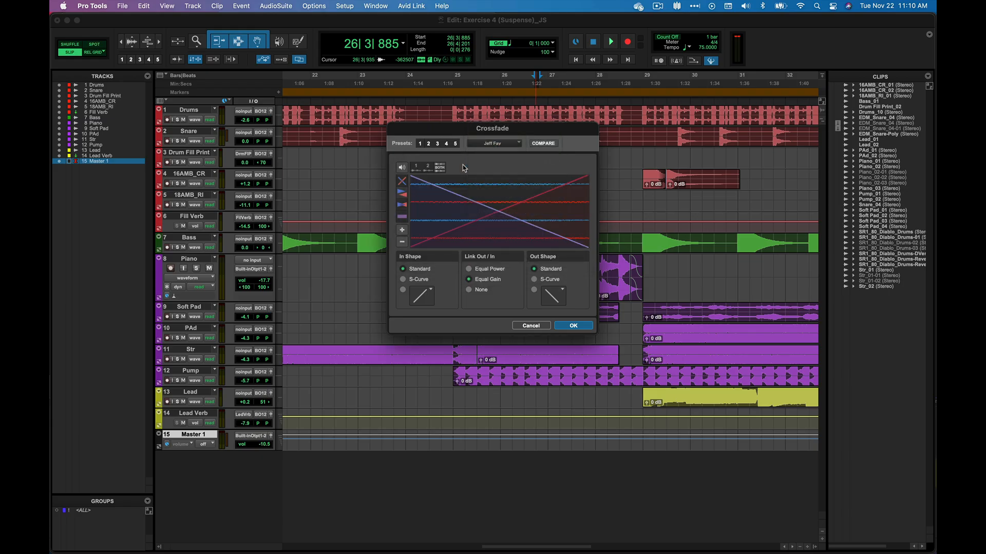
pyautogui.keyDown('super'); pyautogui.click(487, 20); pyautogui.keyUp('super')
pyautogui.click(489, 31)
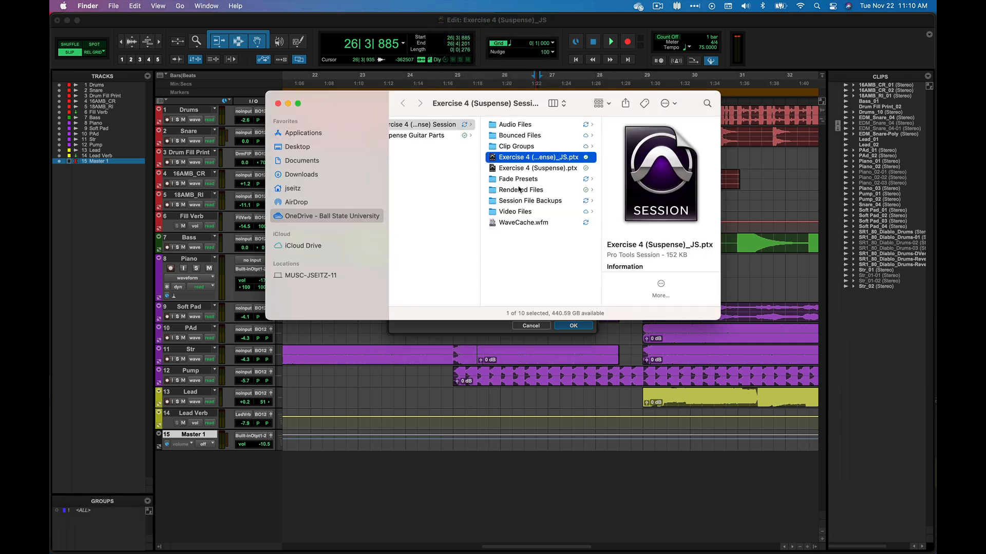
pyautogui.click(508, 180)
pyautogui.click(611, 128)
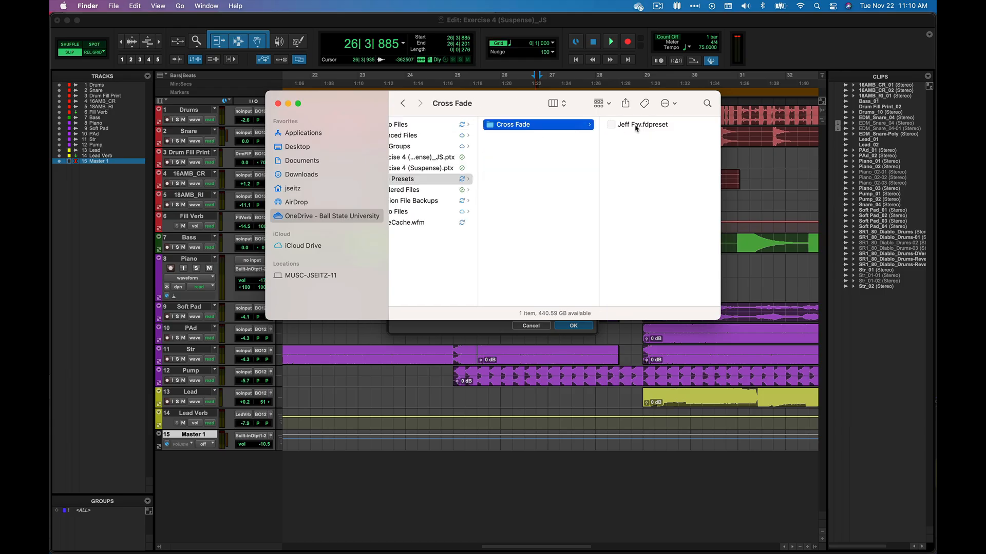
pyautogui.click(426, 25)
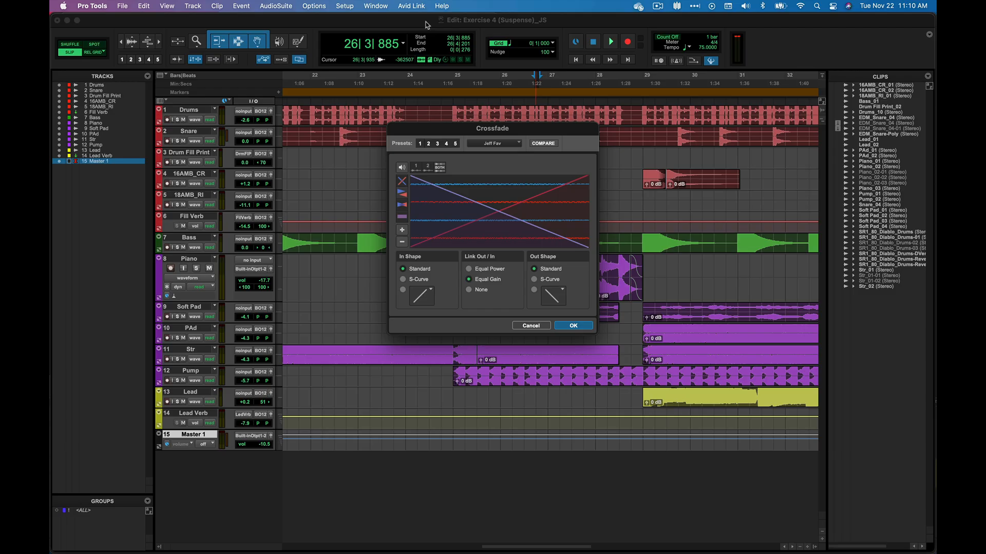
# Step: Delete the current crossfade settings file
pyautogui.click(494, 144)
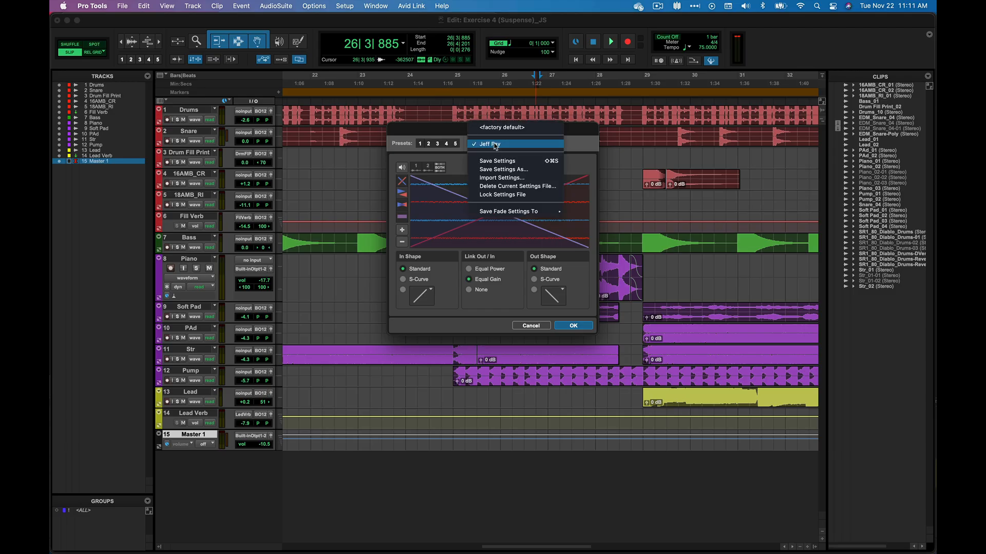
pyautogui.click(528, 188)
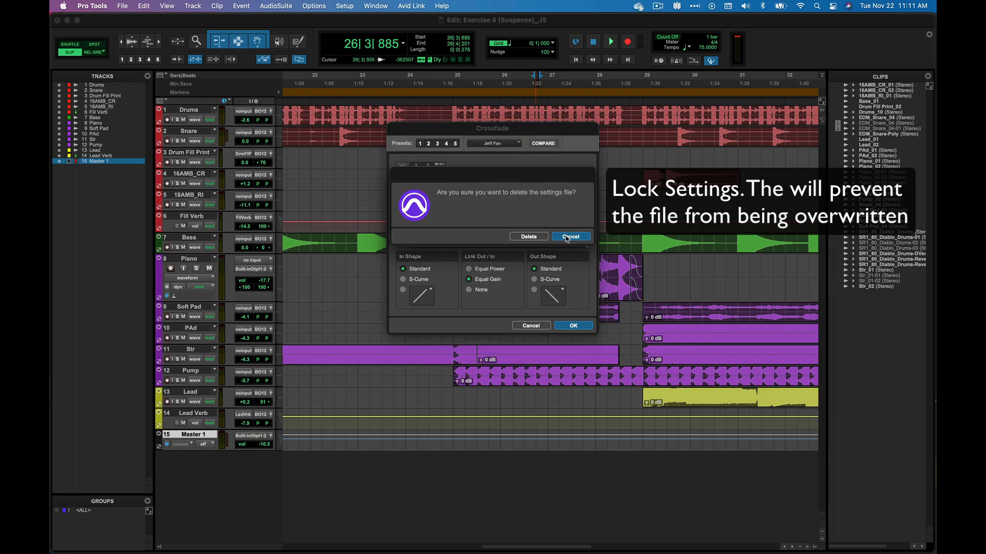
pyautogui.click(530, 238)
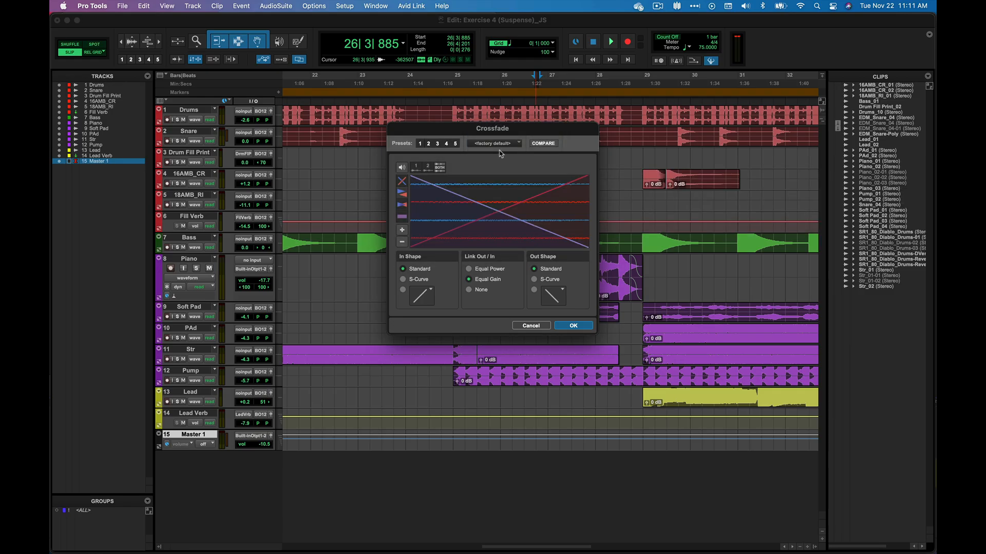
# Step: Check the session's Fade Presets > Cross Fade folder in Finder
pyautogui.click(502, 143)
pyautogui.click(502, 144)
pyautogui.keyDown('super'); pyautogui.click(492, 19); pyautogui.keyUp('super')
pyautogui.click(492, 121)
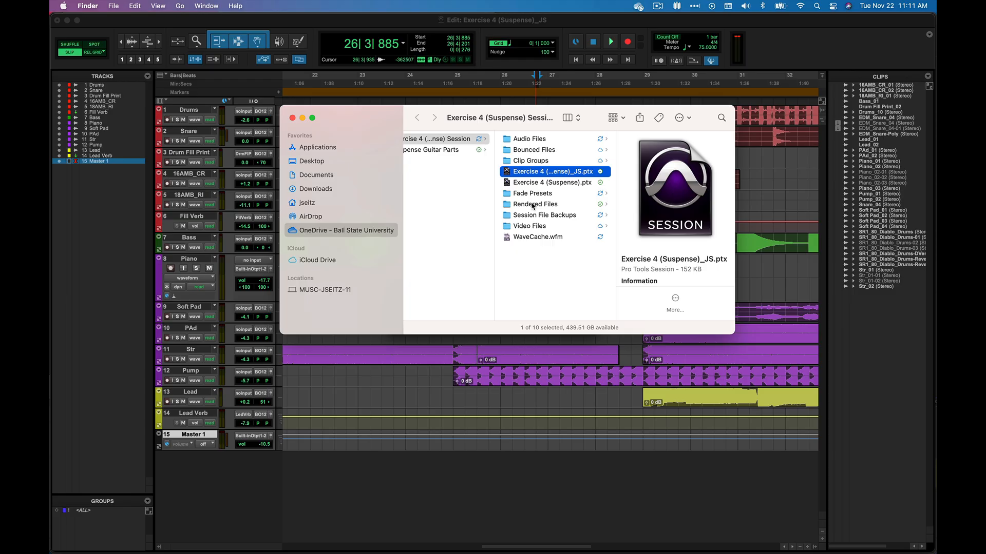
pyautogui.click(532, 194)
pyautogui.click(629, 142)
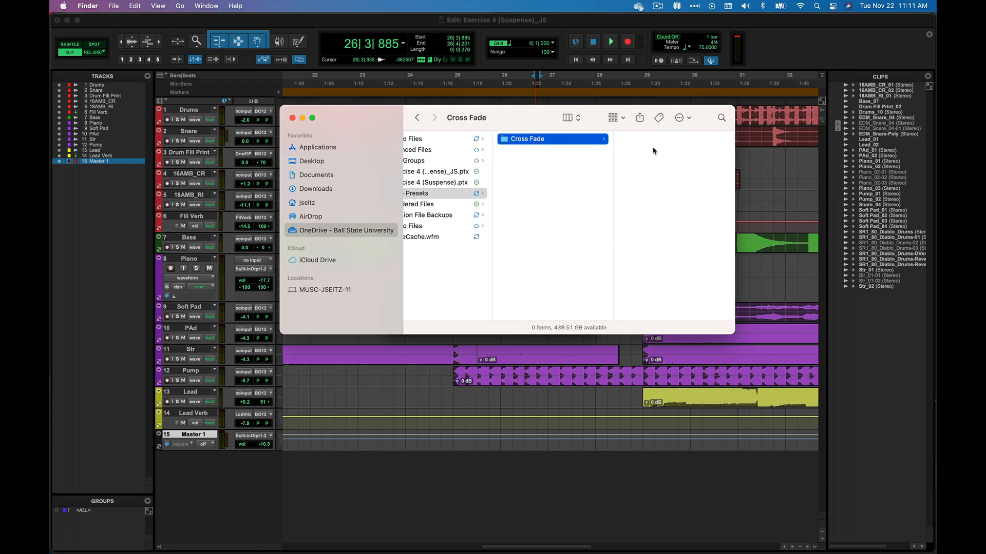
pyautogui.click(450, 23)
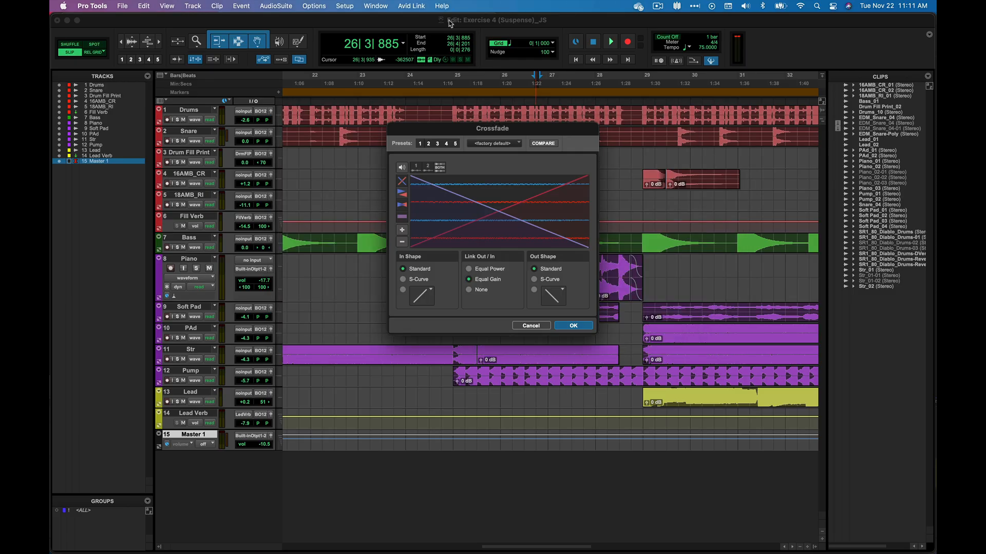
# Step: Cancel the Crossfade dialog
pyautogui.click(494, 144)
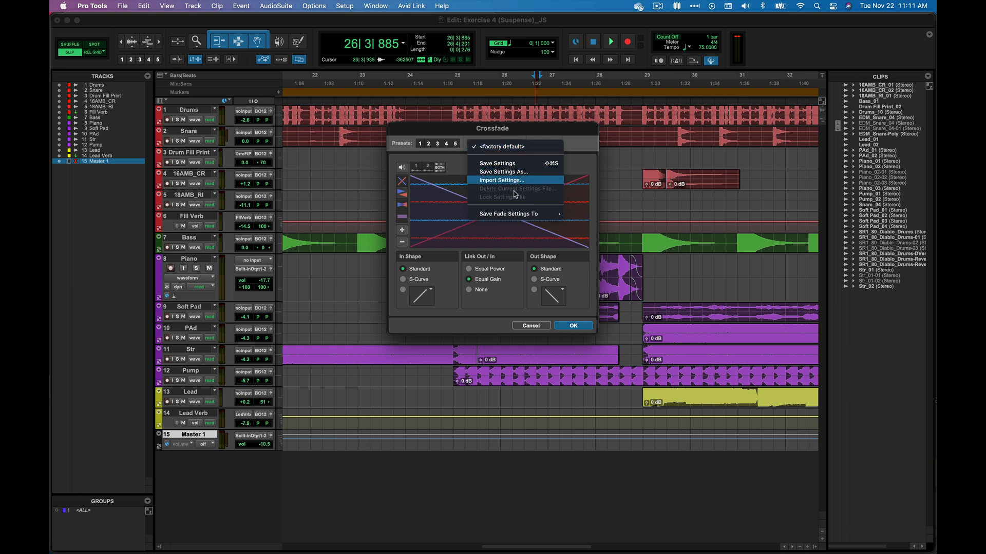
pyautogui.moveTo(514, 215)
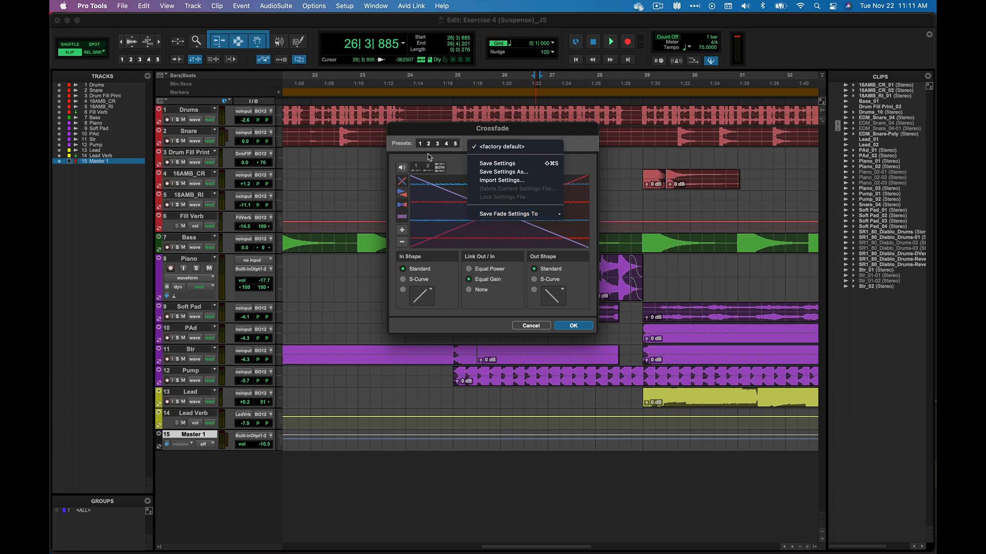
pyautogui.click(541, 329)
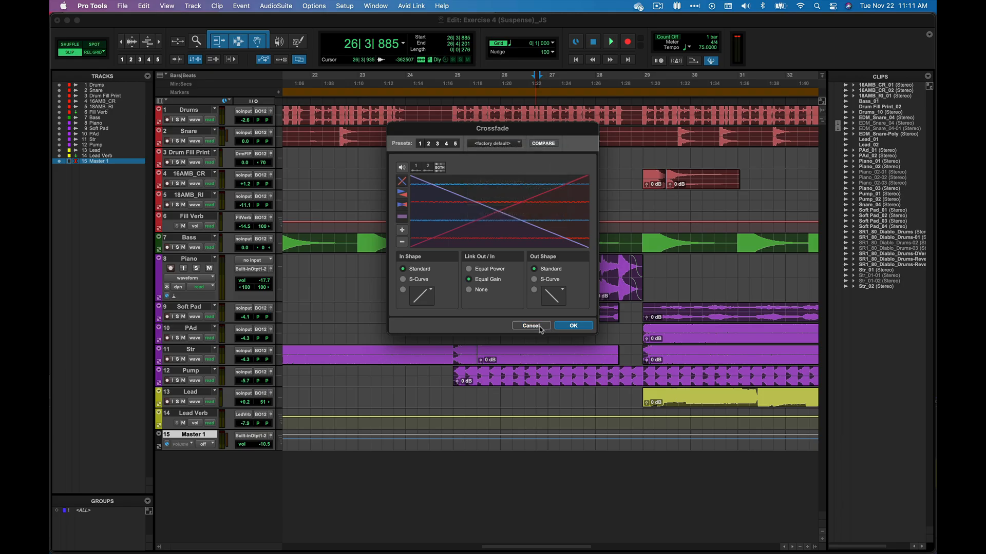
pyautogui.click(541, 330)
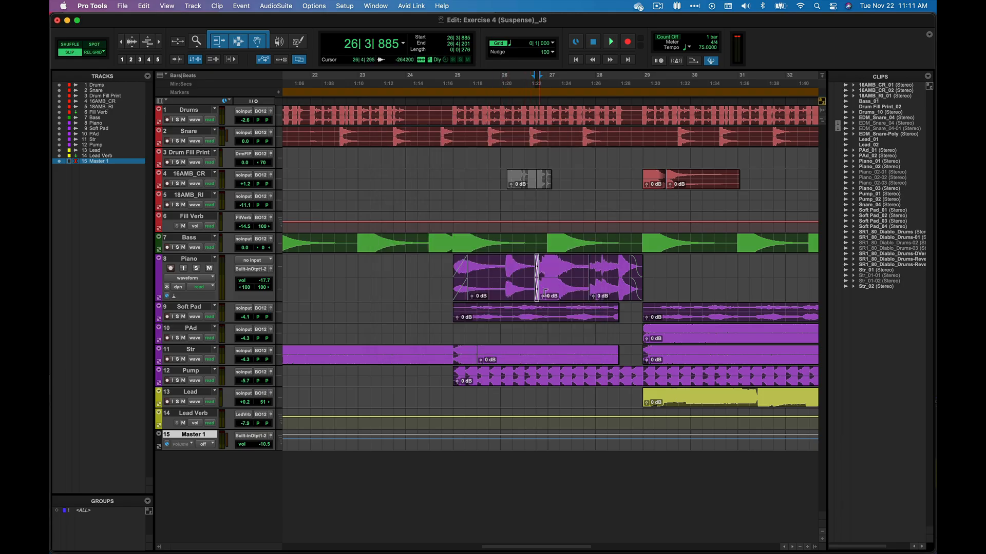
# Step: Delete the fade-in at the start and the fade-out at the end of the Piano clips
pyautogui.click(462, 293)
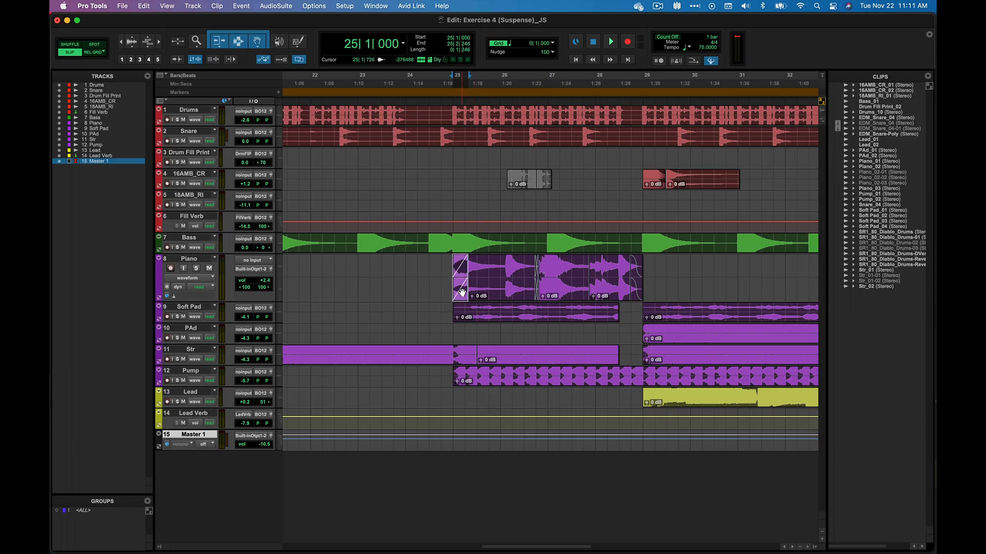
pyautogui.press('BackSpace')
pyautogui.click(637, 290)
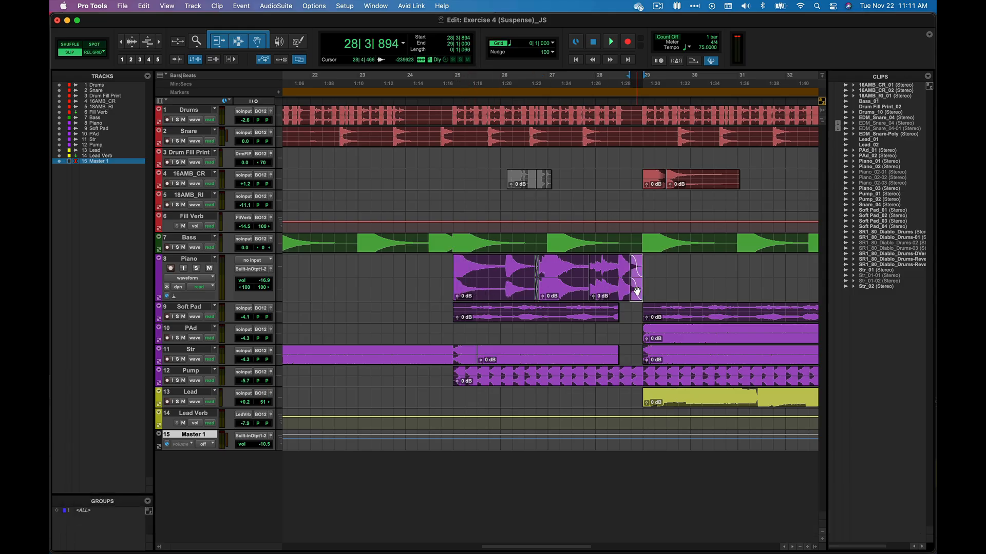
pyautogui.press('BackSpace')
# Step: Split the Piano clip at about 28|2|823 and 26|1|251
pyautogui.click(617, 266)
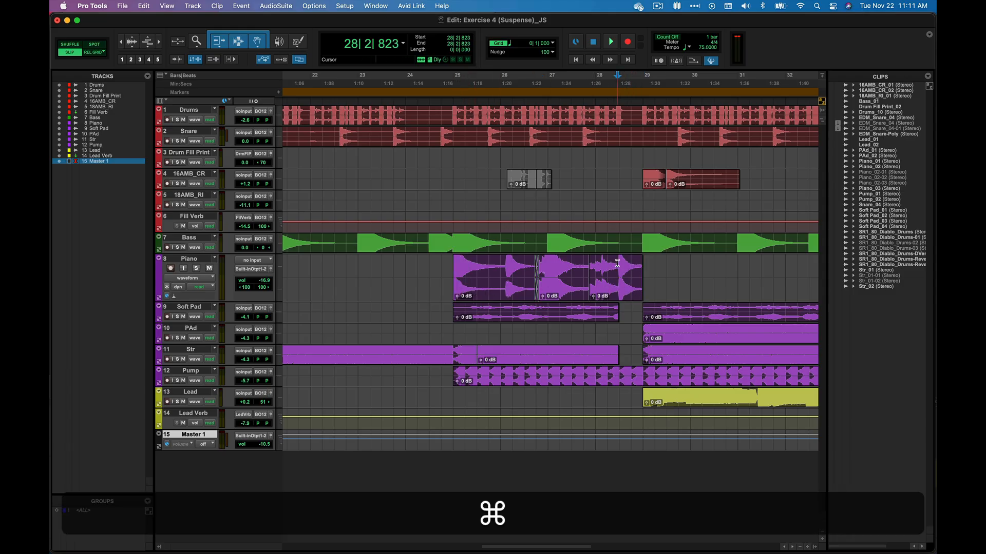
pyautogui.press('super+e')
pyautogui.click(503, 265)
pyautogui.press('super+e')
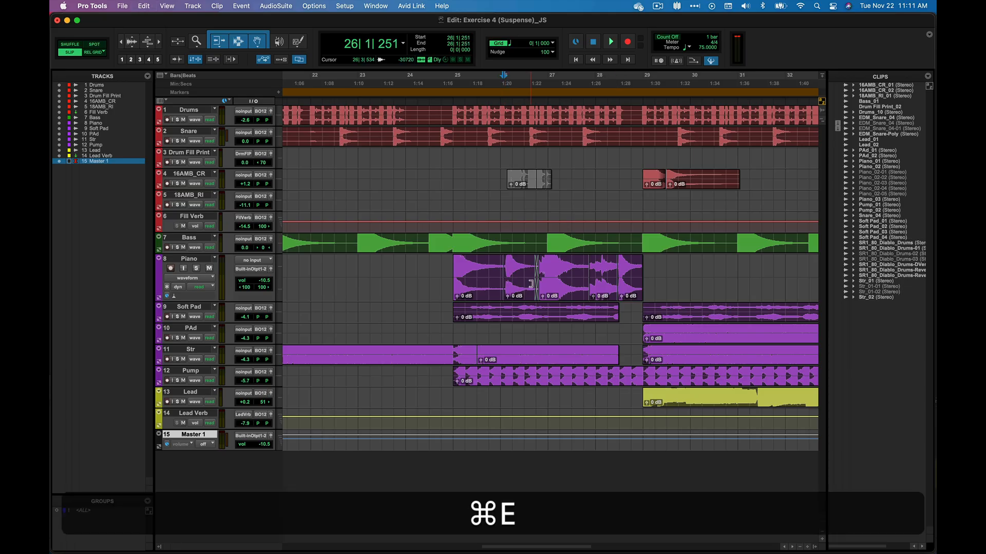
# Step: Delete the crossfade between the Piano clips near bar 26
pyautogui.click(536, 269)
pyautogui.press('BackSpace')
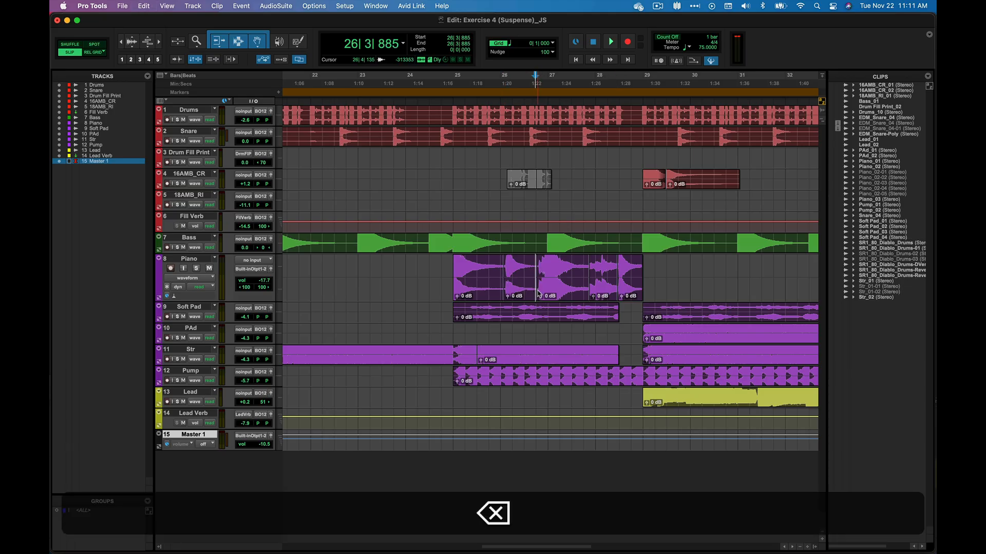
# Step: Select the Piano clips spanning bar 25 to bar 28
pyautogui.click(485, 292)
pyautogui.keyDown('shift'); pyautogui.click(633, 293); pyautogui.keyUp('shift')
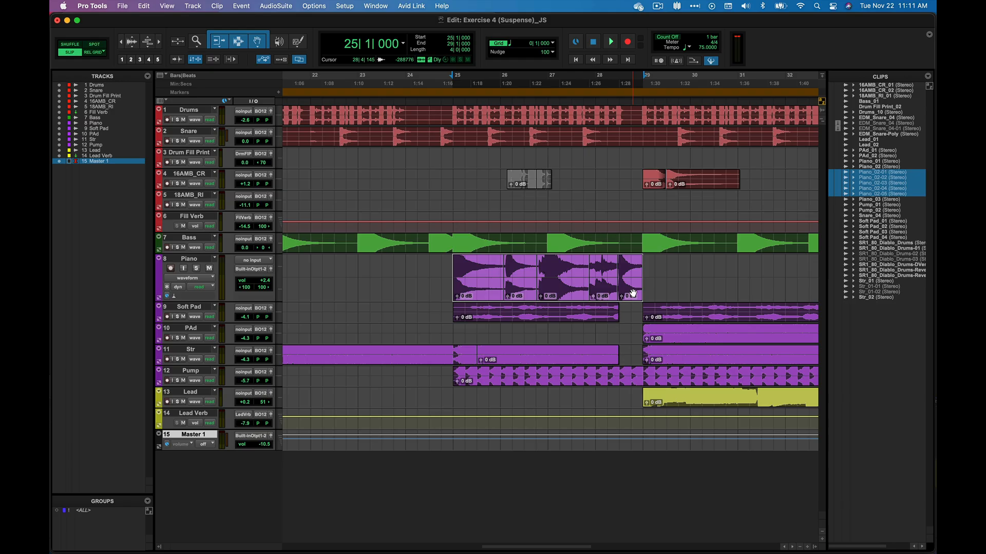
pyautogui.press('t')
pyautogui.press('t')
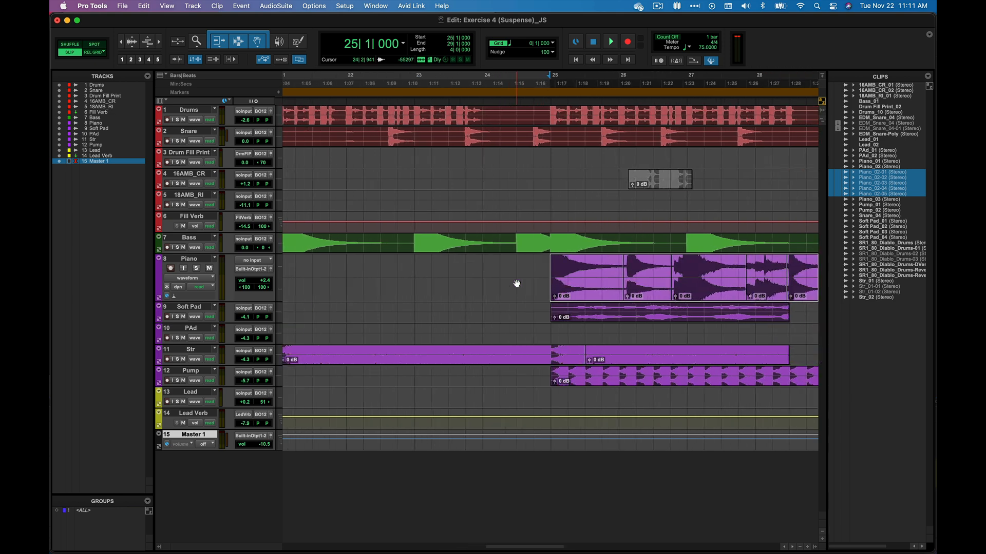
pyautogui.press('t')
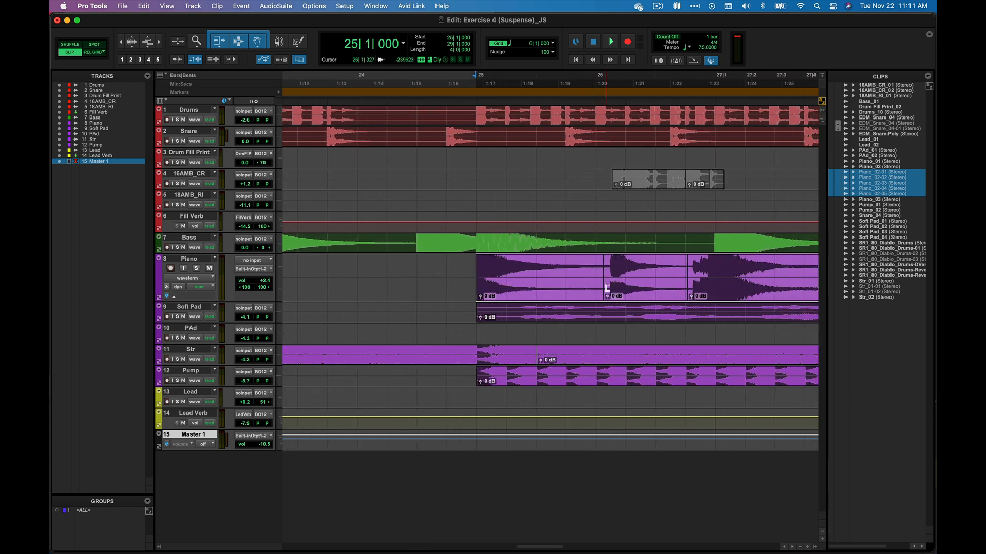
pyautogui.press('t')
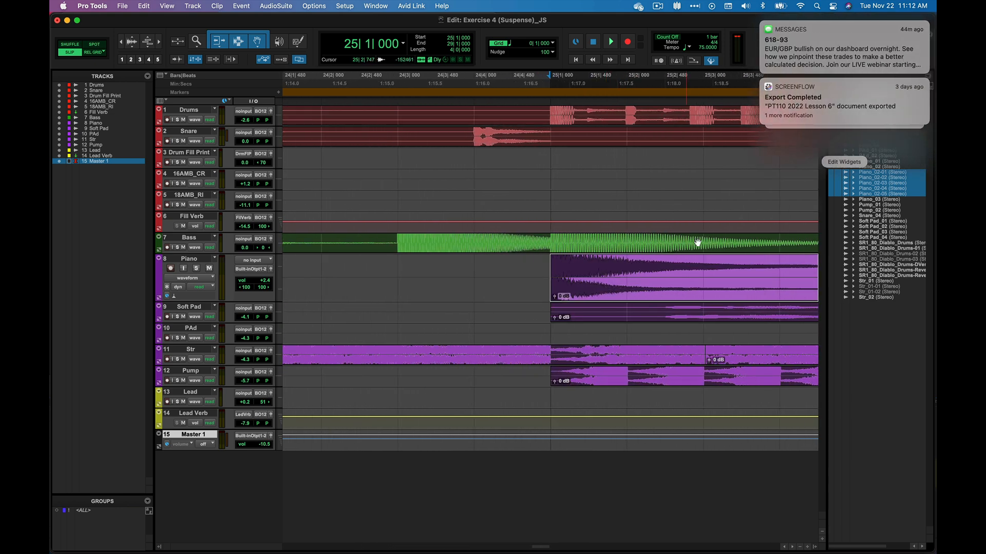
pyautogui.hscroll(5, 700, 303)
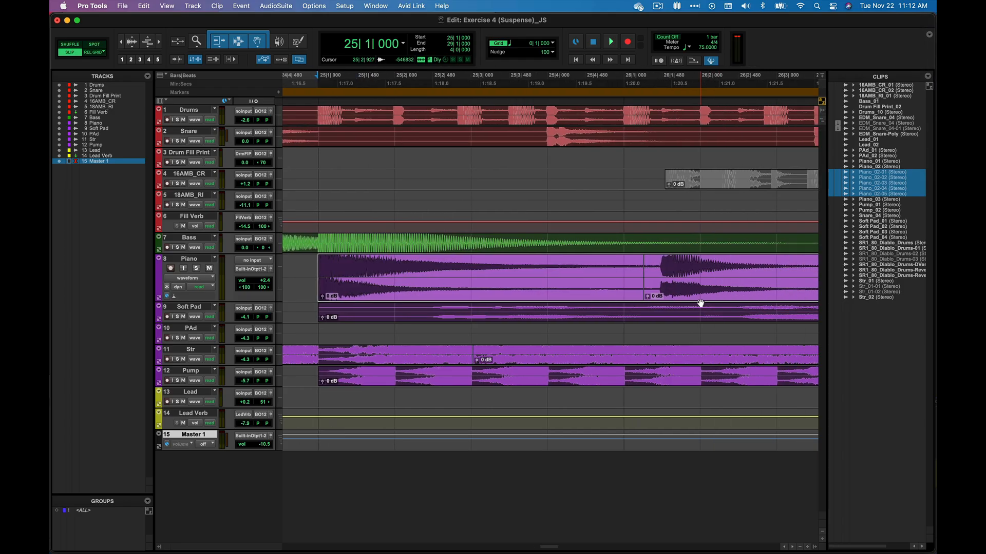
# Step: Drag a crossfade across the first Piano clip boundary, then undo it
pyautogui.moveTo(643, 297); pyautogui.dragTo(633, 298)
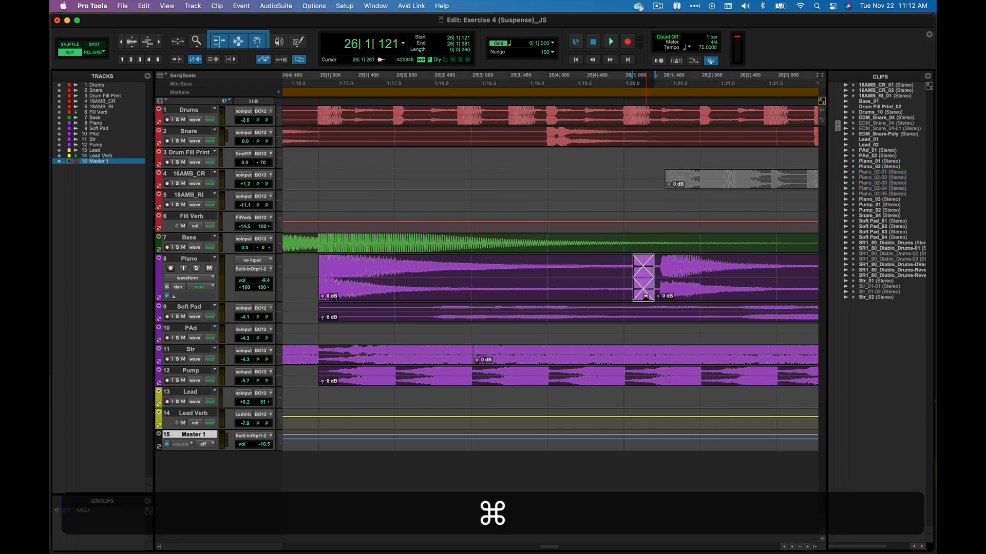
pyautogui.press('super+z')
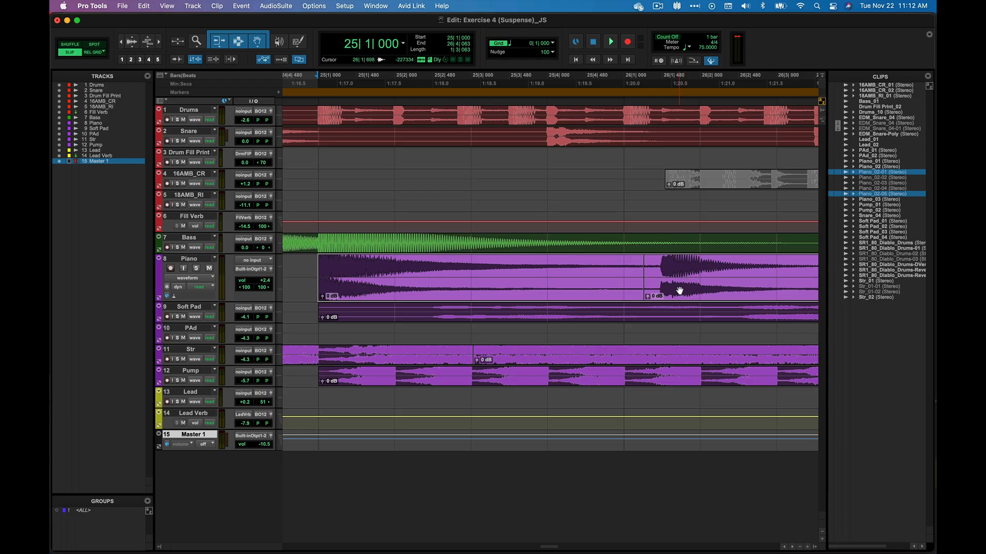
# Step: Apply Batch Fades to the selected Piano clips with Centered crossfade placement
pyautogui.press('super+f')
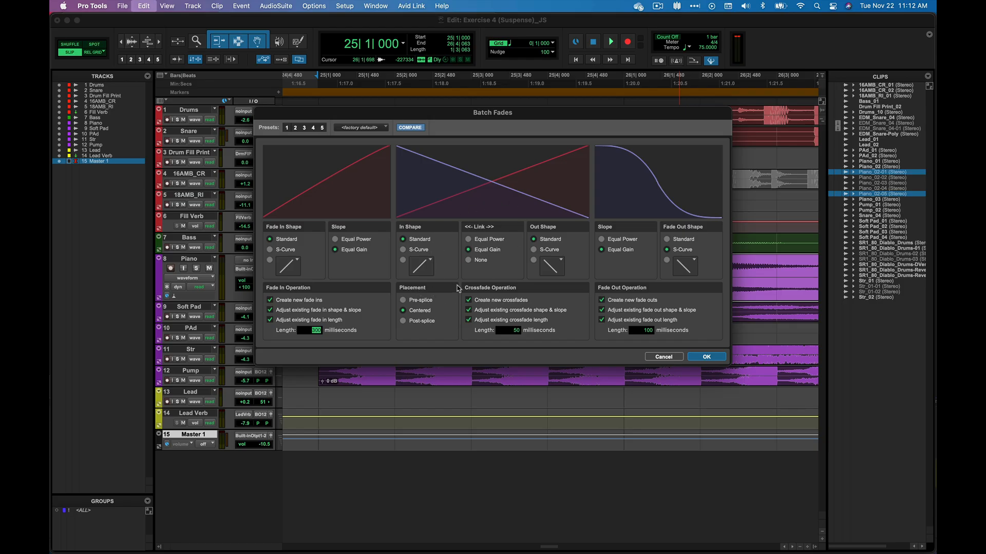
pyautogui.click(420, 300)
pyautogui.click(703, 358)
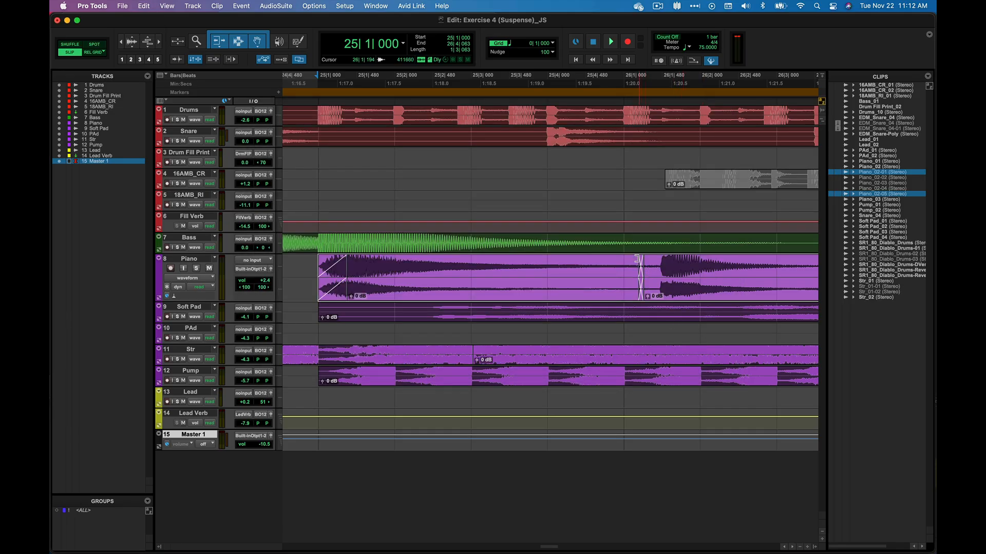
# Step: Review the new fades and crossfades along the Piano clips
pyautogui.hscroll(5, 653, 285)
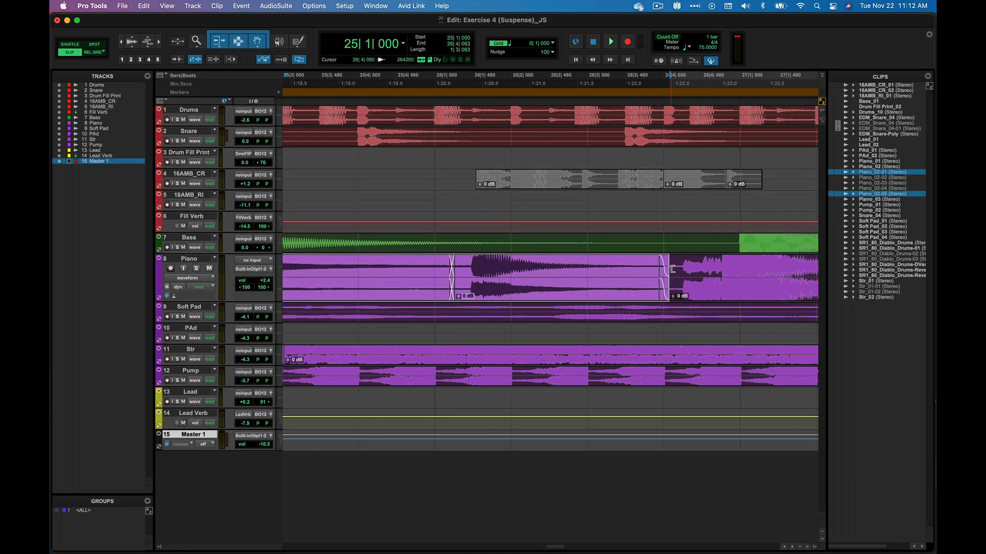
pyautogui.hscroll(8, 645, 285)
pyautogui.hscroll(3, 646, 287)
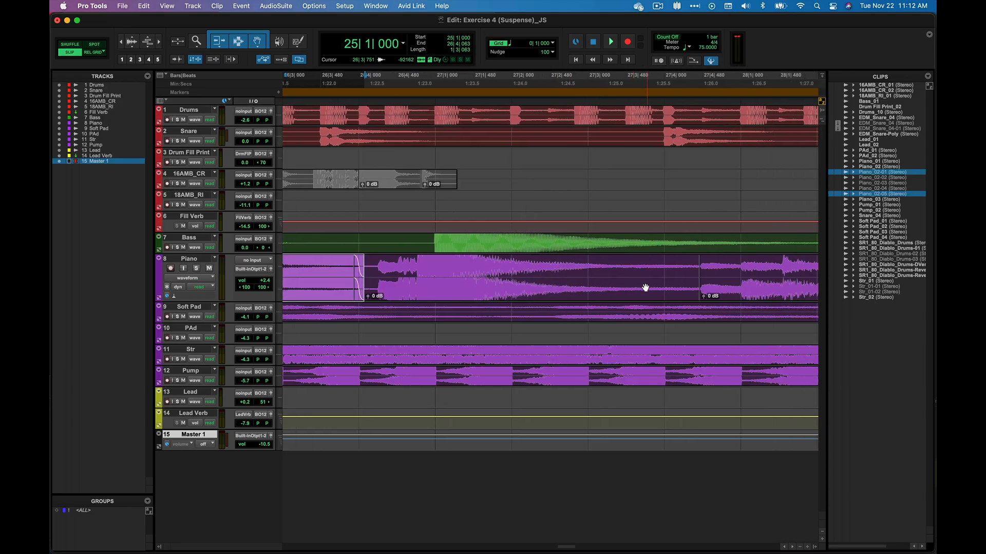
pyautogui.hscroll(-5, 645, 288)
pyautogui.press('r')
pyautogui.press('r')
pyautogui.press('r')
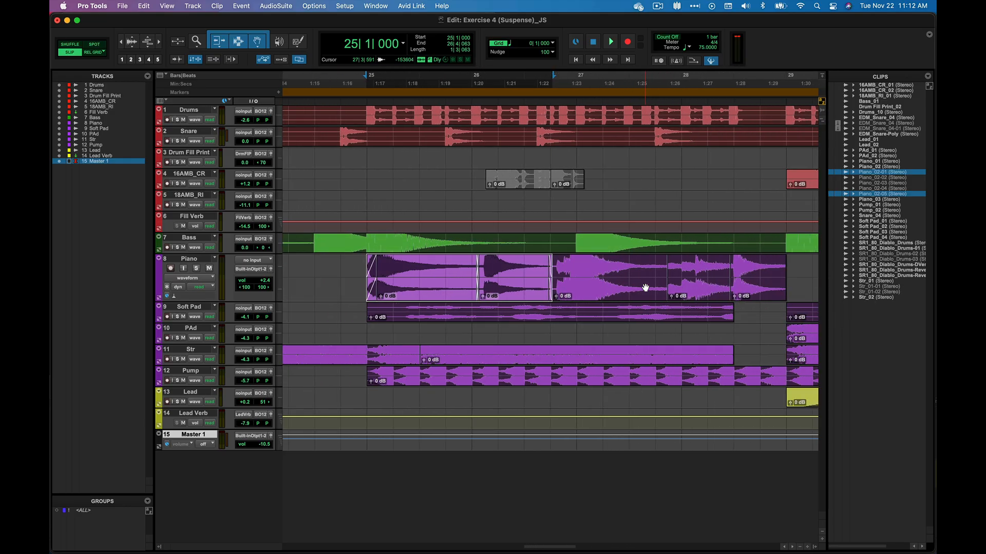